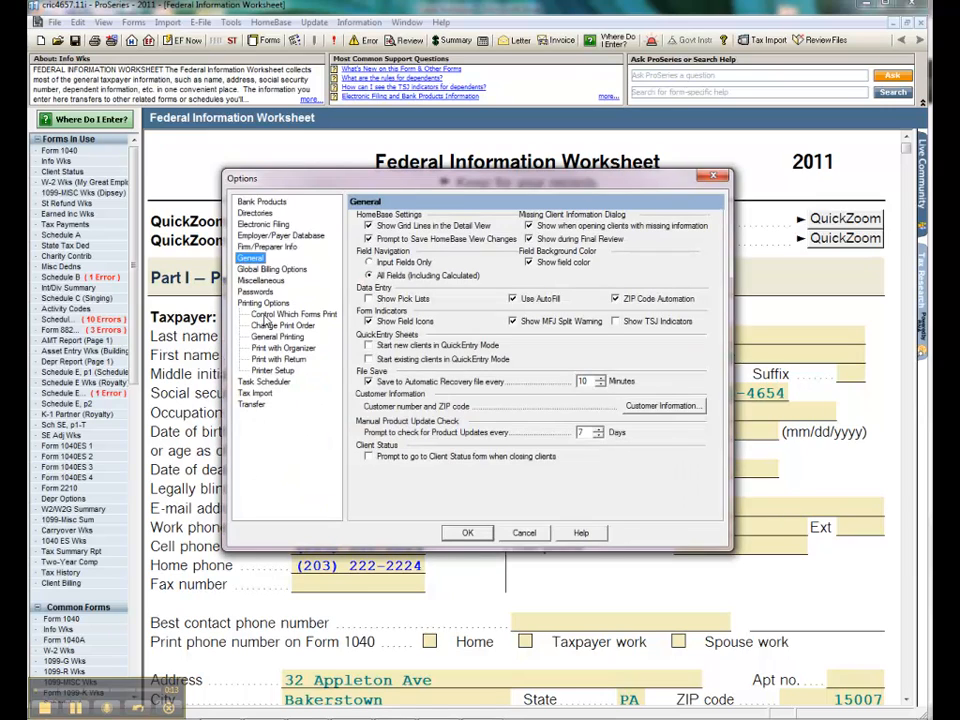
Step: Review the Control Which Forms Print settings for the 2011 Federal Form 1040 Individual return, including government forms and depreciation reports
{"action": "left_click", "coordinate": [266, 316]}
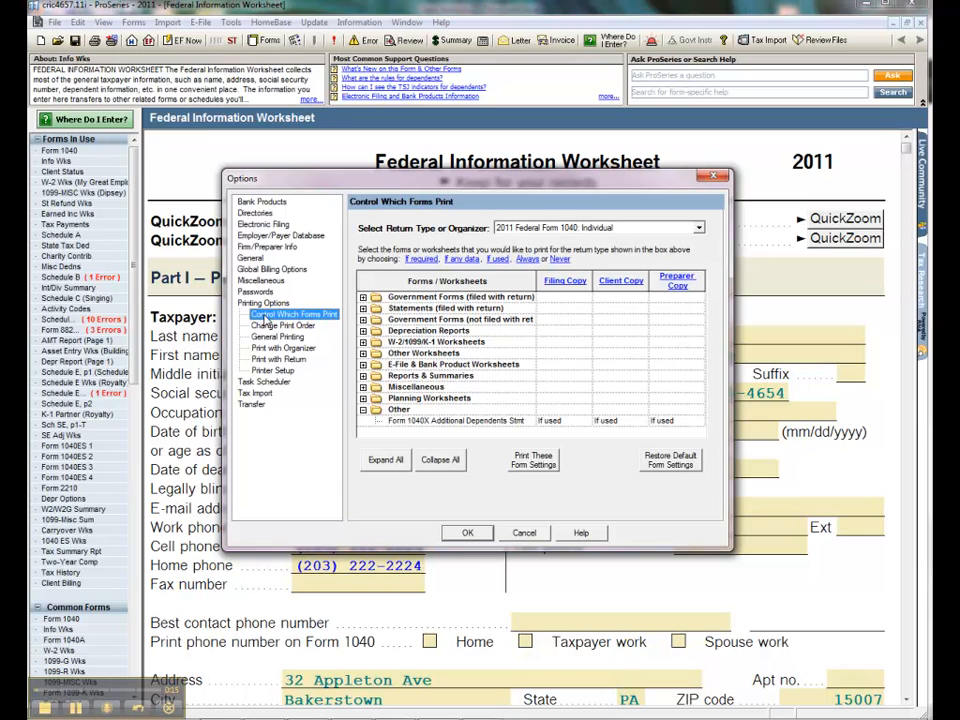
{"action": "left_click", "coordinate": [697, 229]}
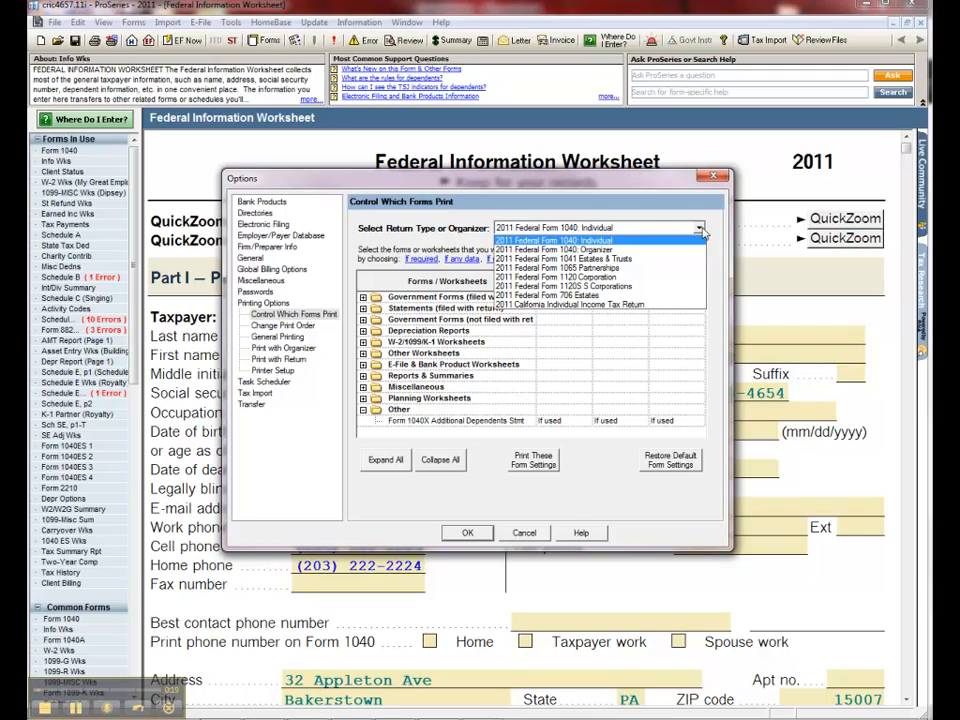
{"action": "left_click", "coordinate": [703, 232]}
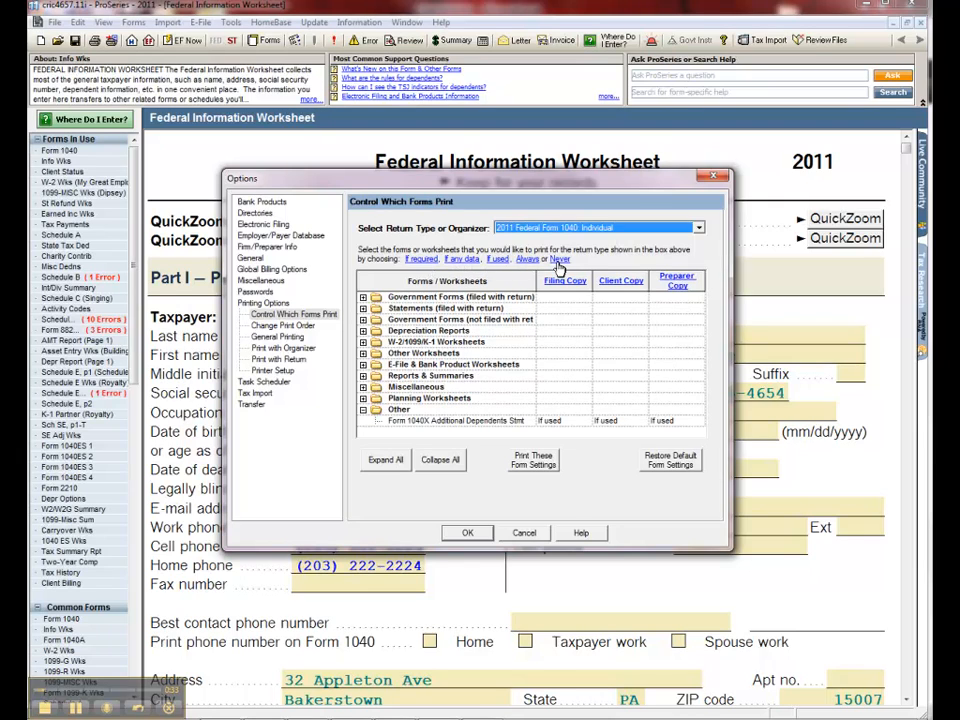
{"action": "left_click", "coordinate": [364, 299]}
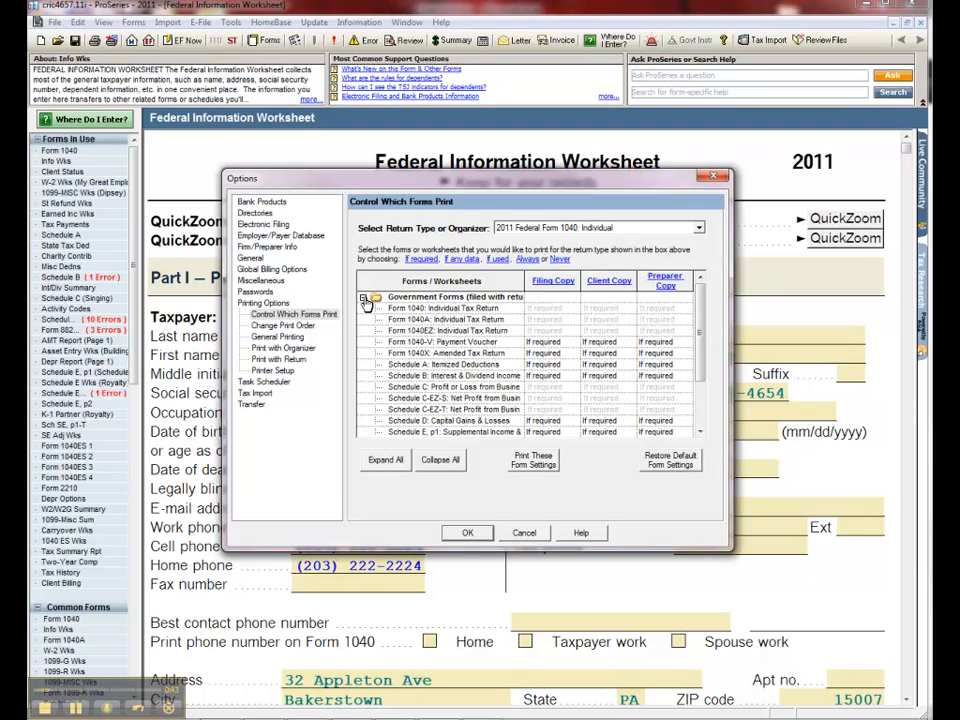
{"action": "left_click", "coordinate": [364, 299]}
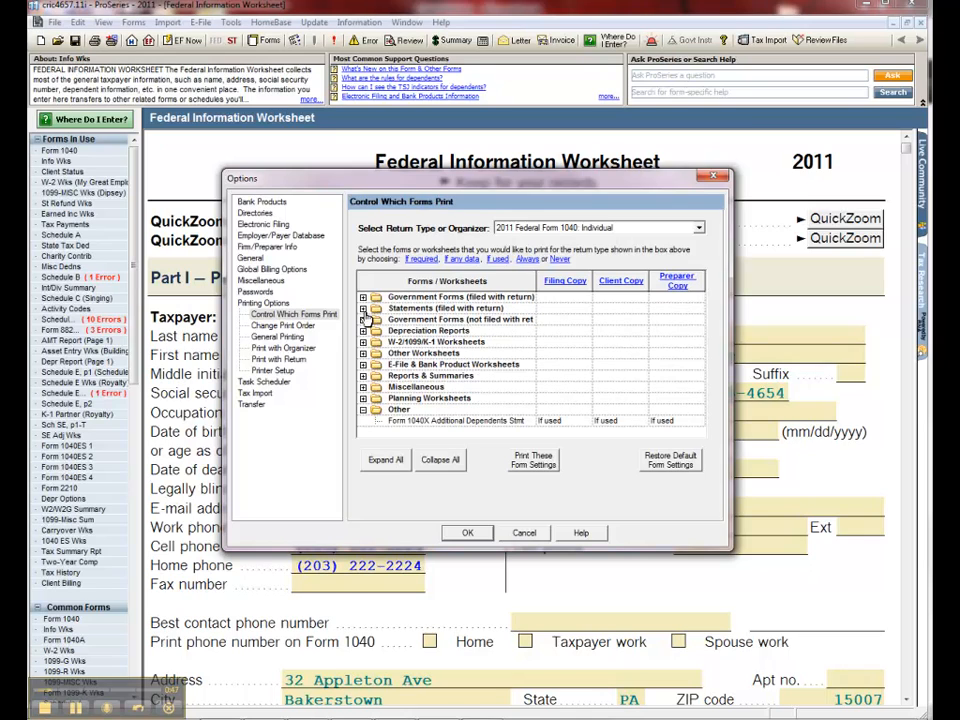
{"action": "left_click", "coordinate": [363, 331]}
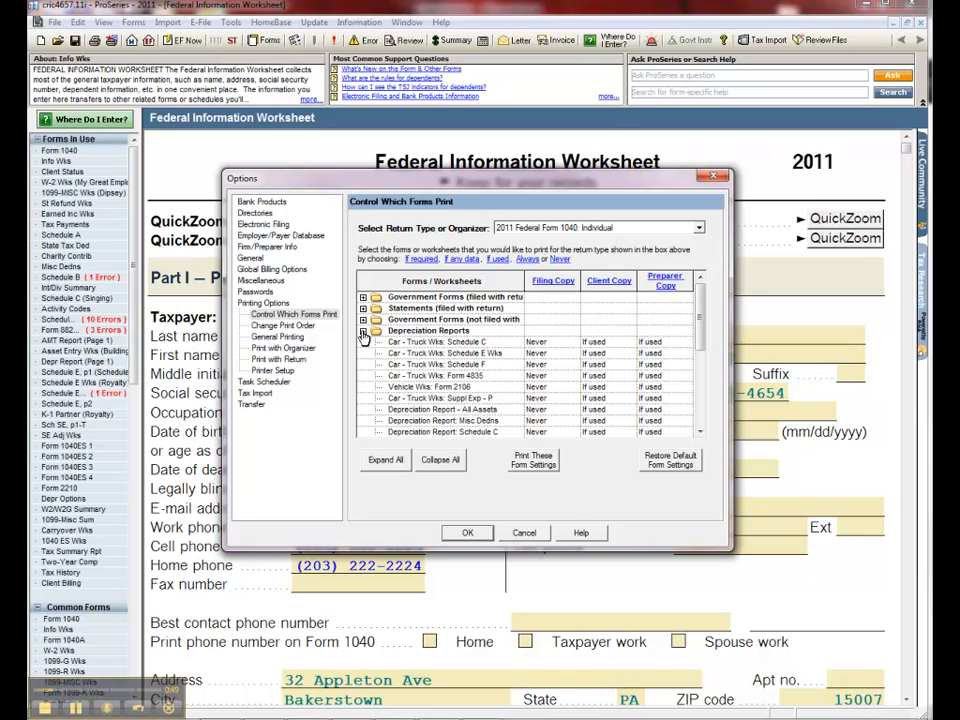
{"action": "scroll", "coordinate": [449, 386], "scroll_direction": "down", "scroll_amount": 1}
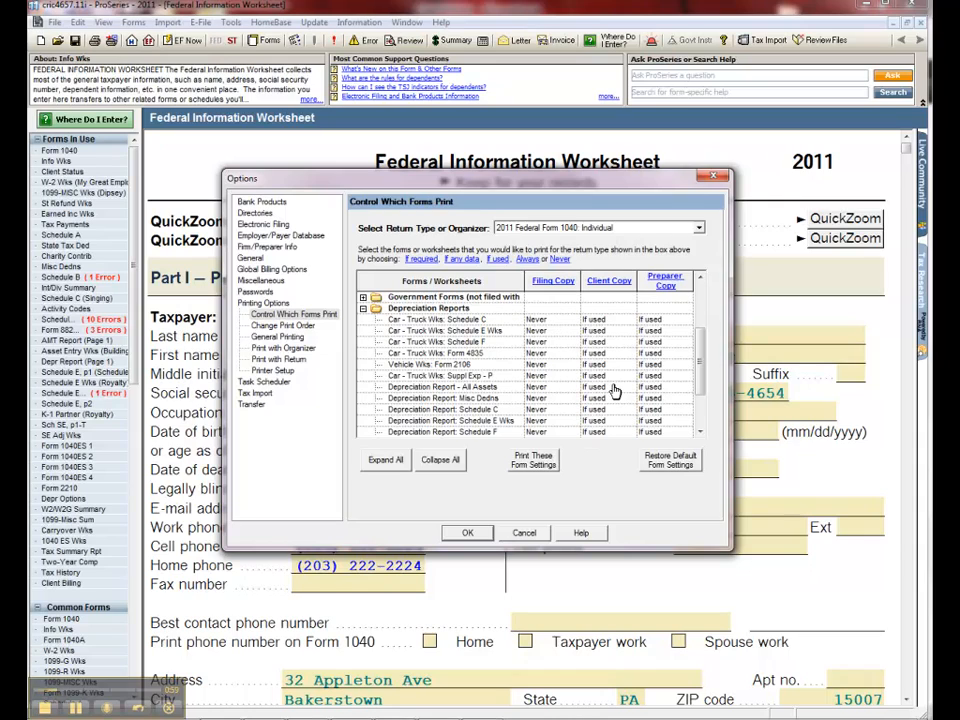
Step: For the 2011 Federal Form 1040 Organizer, set Form W-2 Amounts to Always for both the short and full organizer client copies
{"action": "left_click", "coordinate": [699, 231]}
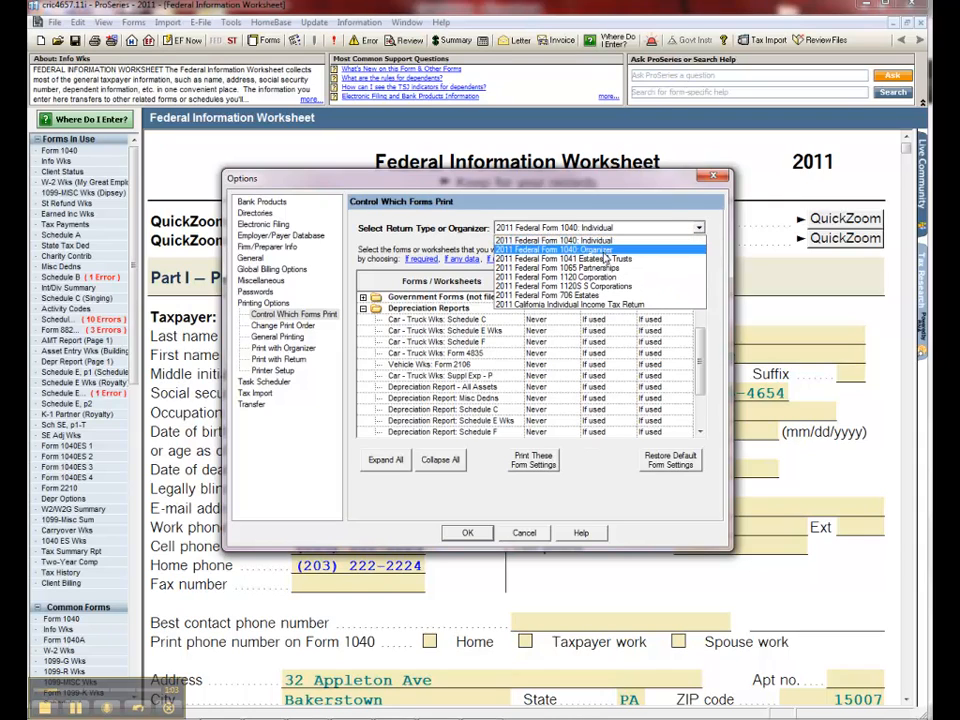
{"action": "left_click", "coordinate": [562, 249]}
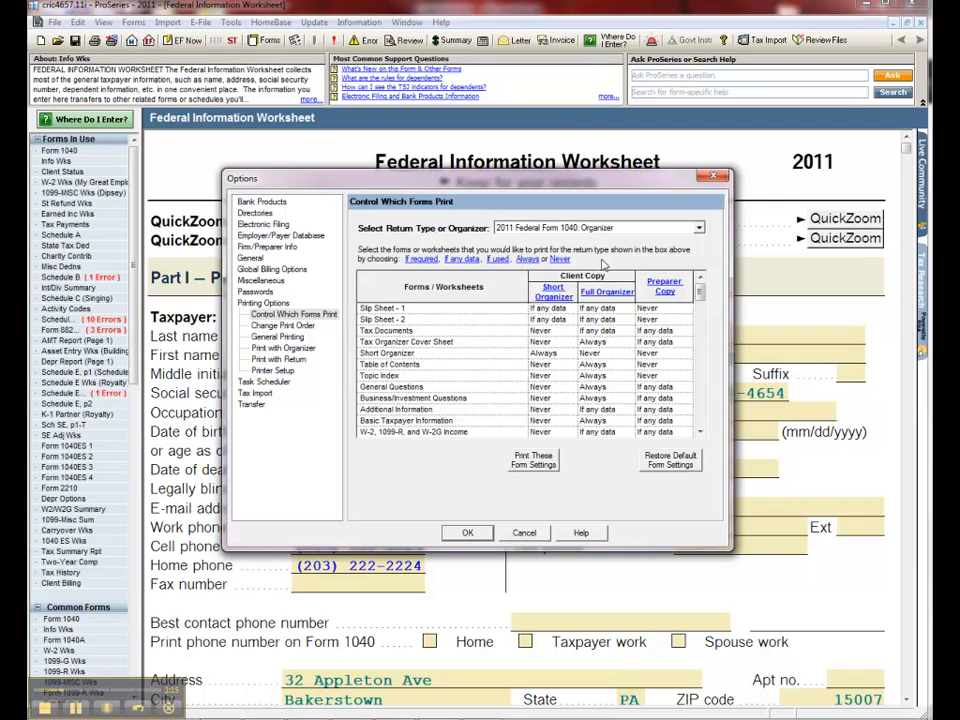
{"action": "left_click", "coordinate": [700, 432]}
{"action": "left_click", "coordinate": [700, 432]}
{"action": "left_click", "coordinate": [700, 432]}
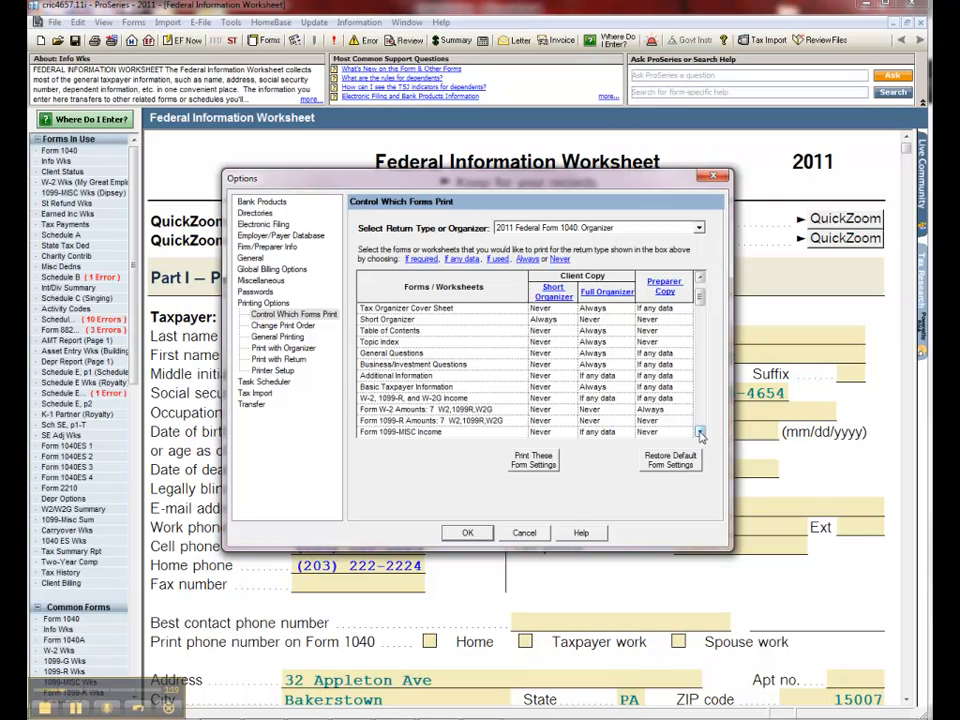
{"action": "left_click", "coordinate": [566, 416]}
{"action": "left_click", "coordinate": [566, 412]}
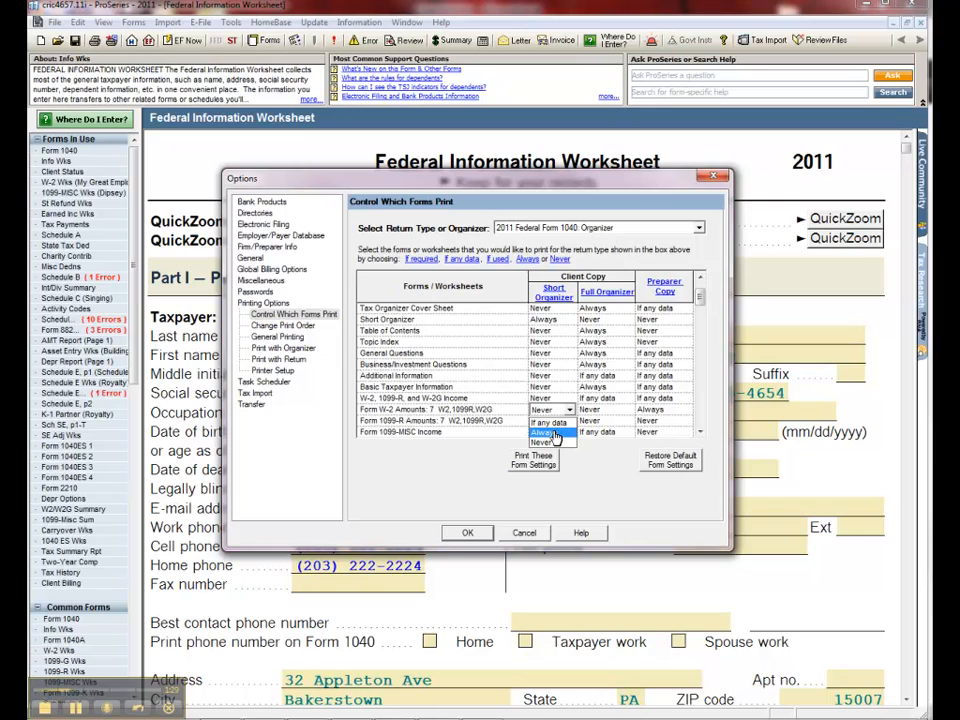
{"action": "left_click", "coordinate": [555, 433]}
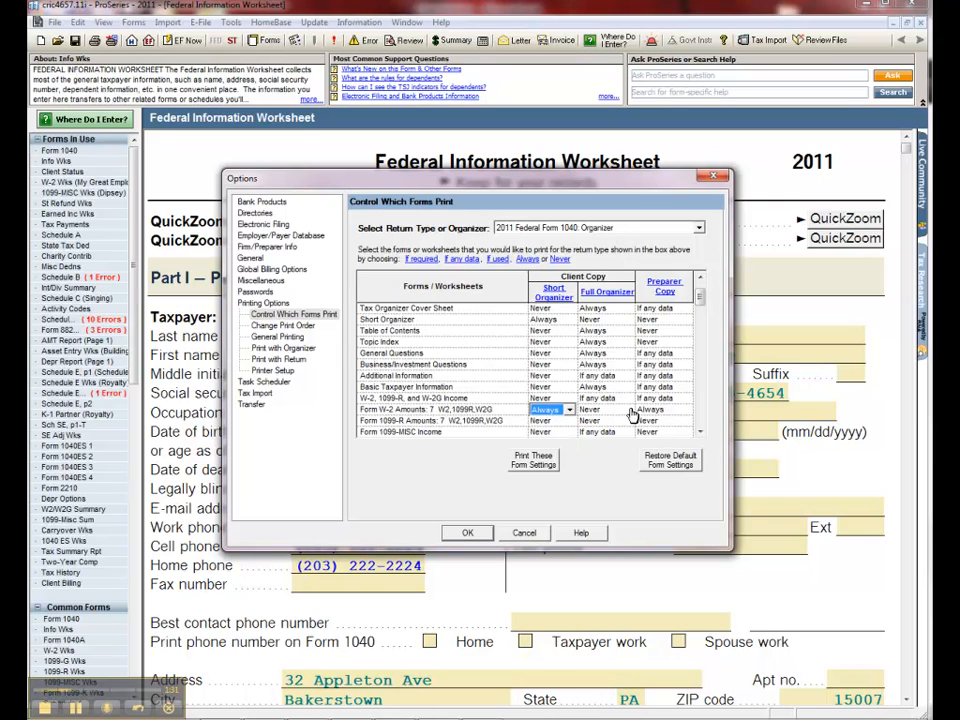
{"action": "left_click", "coordinate": [625, 411]}
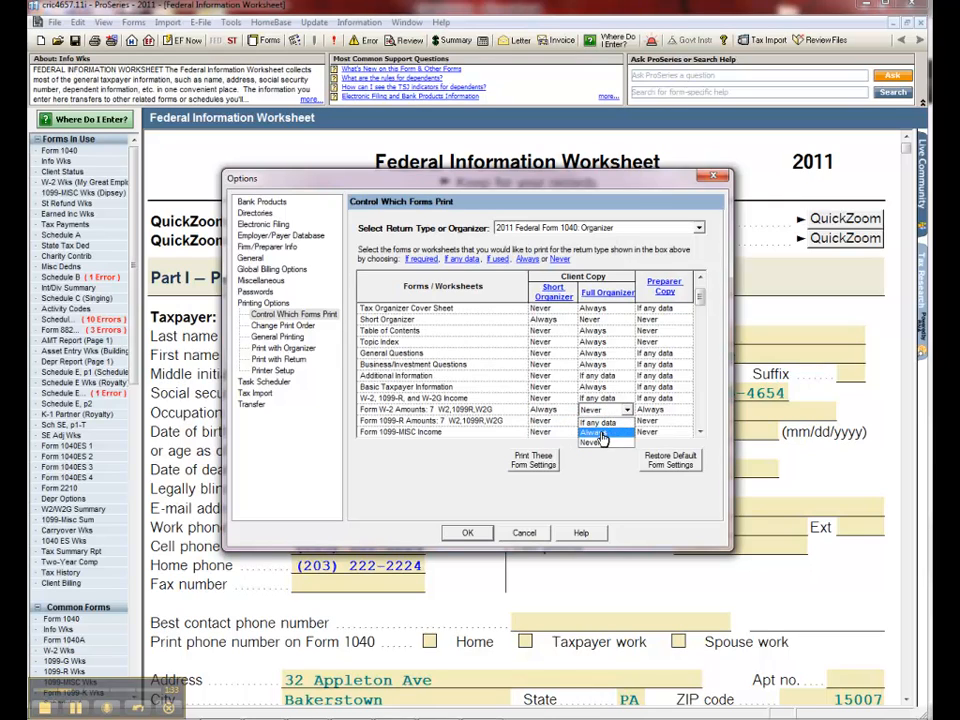
{"action": "left_click", "coordinate": [598, 432]}
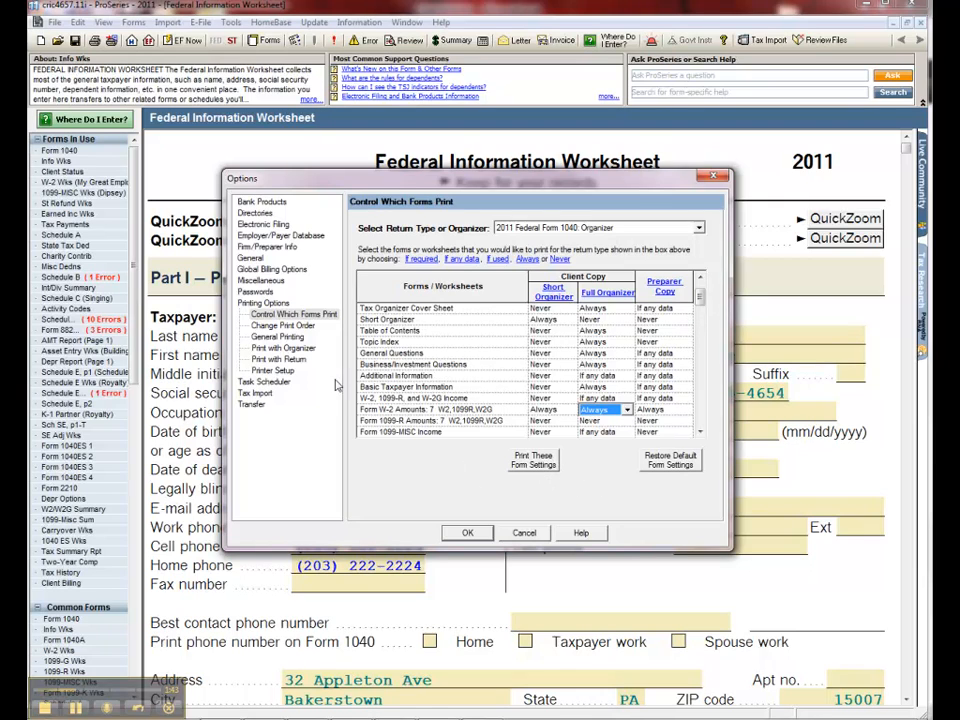
Step: In the filing copy's print order, shift Form 1040ES 1 down to just below the IRS e-file Authentication Statement
{"action": "left_click", "coordinate": [306, 328]}
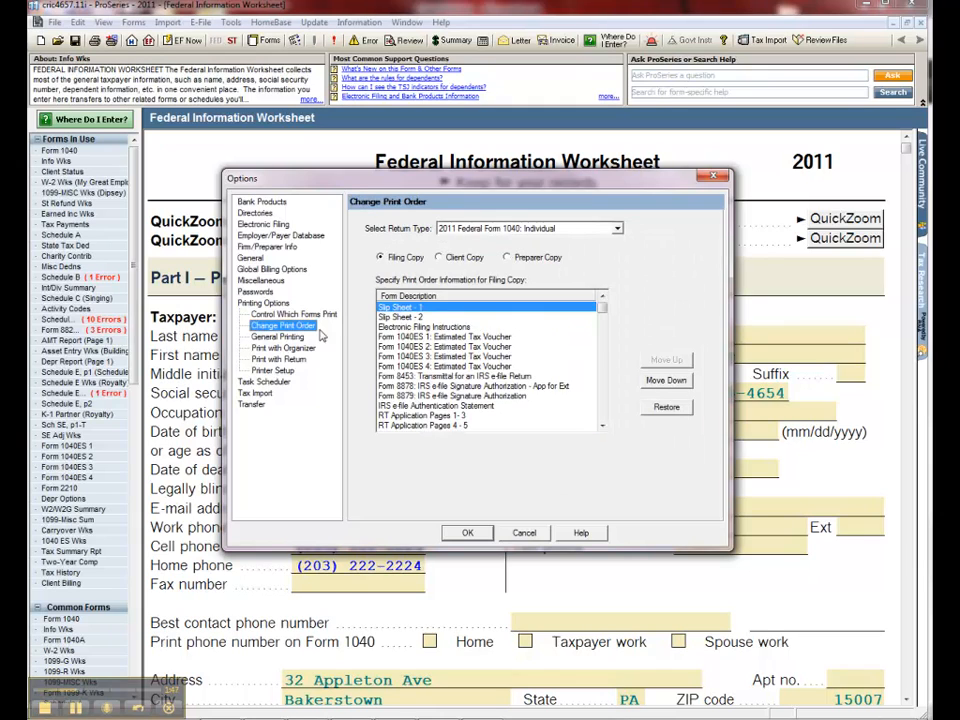
{"action": "left_click", "coordinate": [545, 337]}
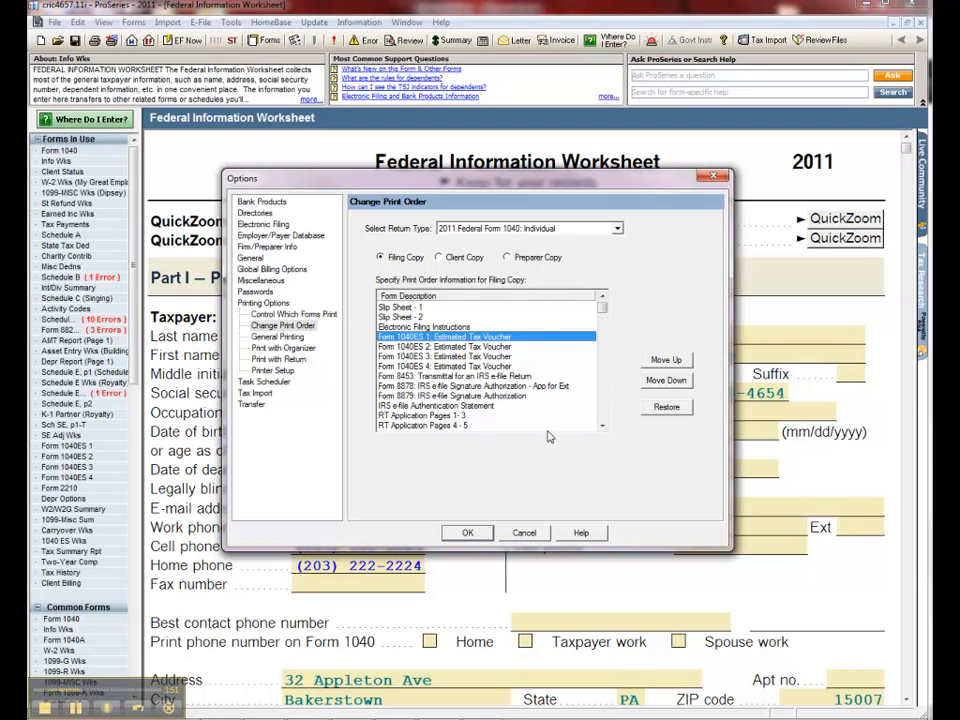
{"action": "left_click", "coordinate": [666, 381]}
{"action": "left_click", "coordinate": [666, 381]}
{"action": "left_click", "coordinate": [666, 381]}
{"action": "left_click", "coordinate": [666, 381]}
{"action": "left_click", "coordinate": [666, 381]}
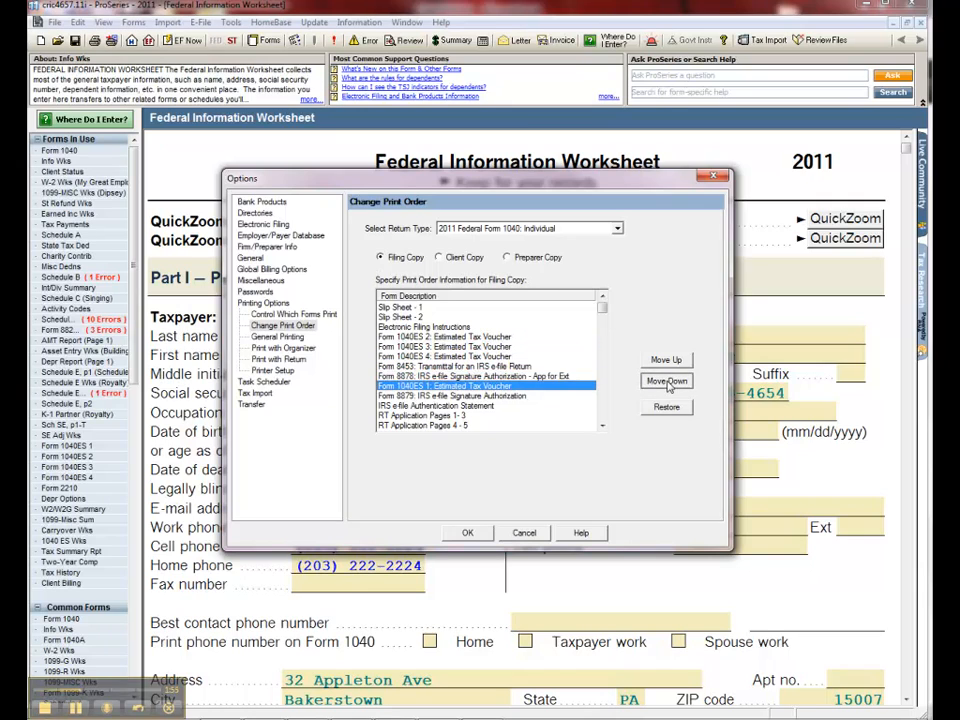
{"action": "left_click", "coordinate": [666, 381]}
Step: Shift Forms 1040ES 2, 3 and 4 together down the filing copy's print order to just below Consent to Use of Tax Return Information
{"action": "left_click", "coordinate": [456, 338]}
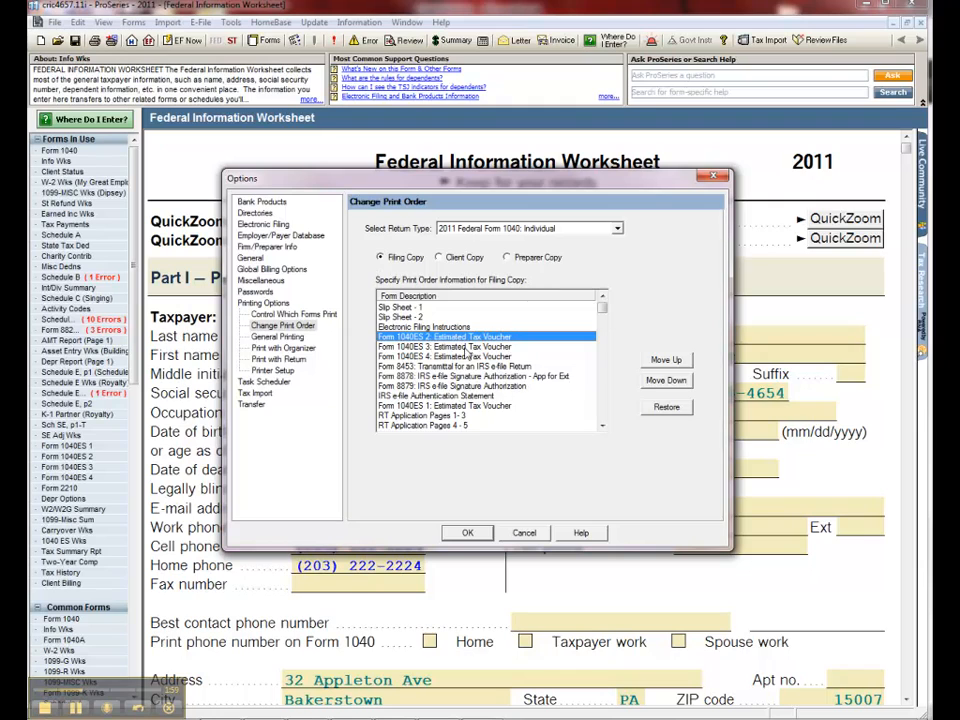
{"action": "left_click", "coordinate": [474, 356], "text": "shift"}
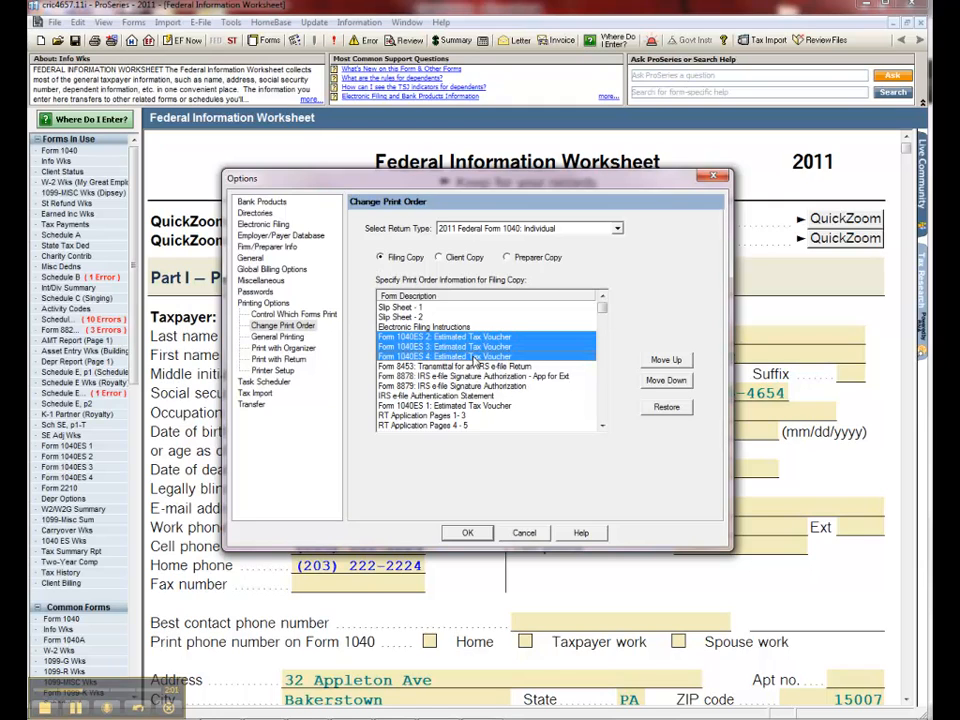
{"action": "left_click", "coordinate": [666, 381]}
{"action": "left_click", "coordinate": [666, 381]}
{"action": "double_click", "coordinate": [666, 381]}
{"action": "double_click", "coordinate": [666, 381]}
{"action": "left_click", "coordinate": [666, 381]}
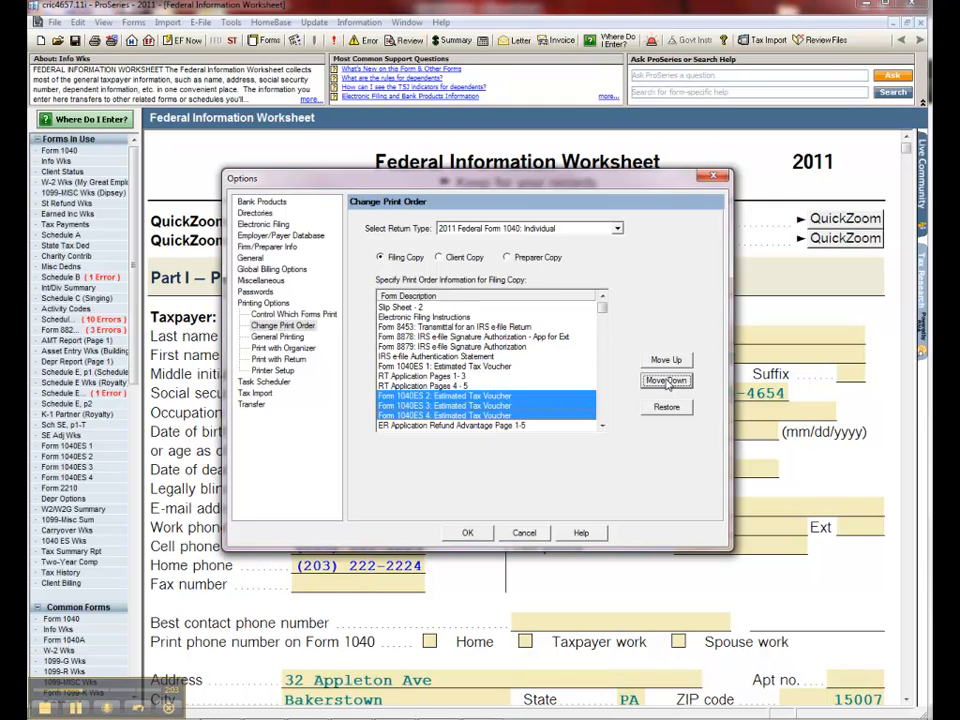
{"action": "double_click", "coordinate": [666, 381]}
{"action": "double_click", "coordinate": [666, 381]}
{"action": "left_click", "coordinate": [666, 381]}
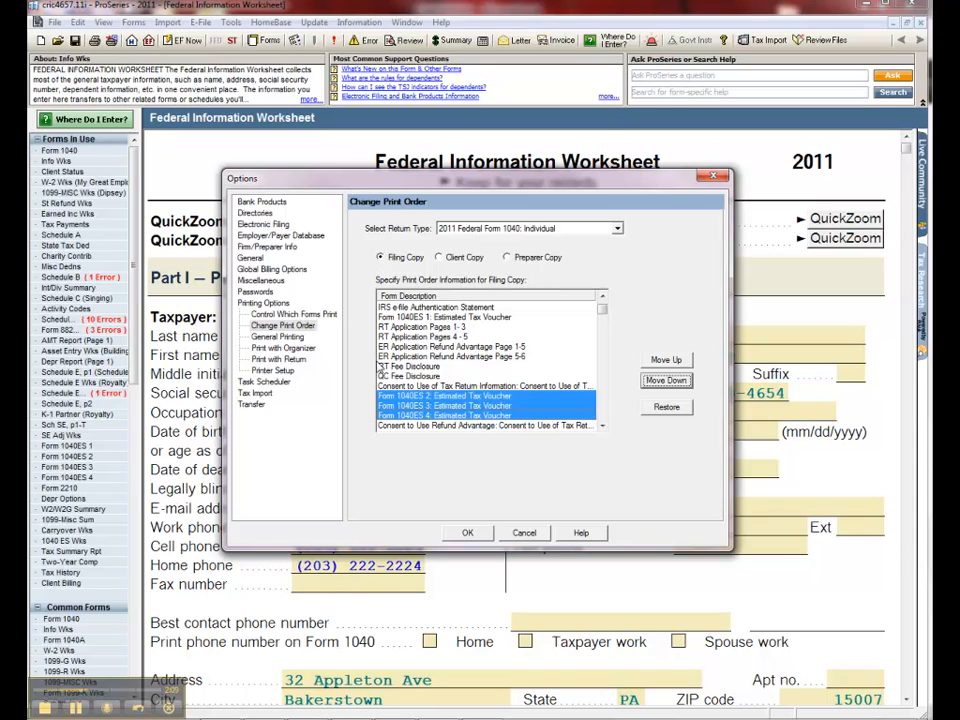
{"action": "left_click", "coordinate": [618, 229]}
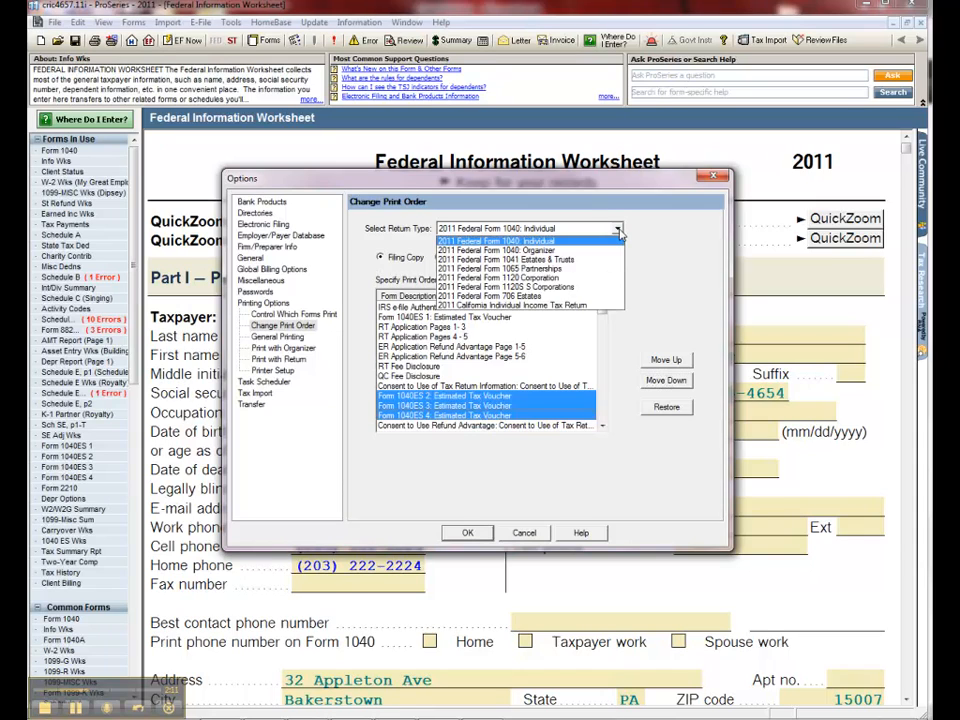
{"action": "left_click", "coordinate": [618, 230]}
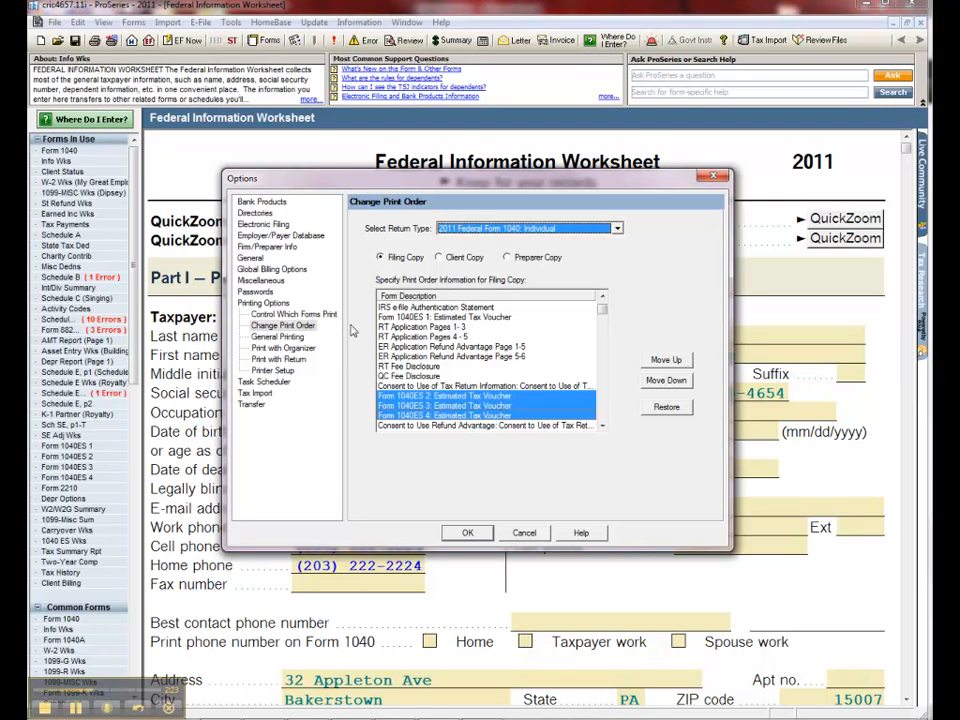
Step: Enable Print Preparer's ID on Filing Copy Only in the general printing options
{"action": "left_click", "coordinate": [279, 337]}
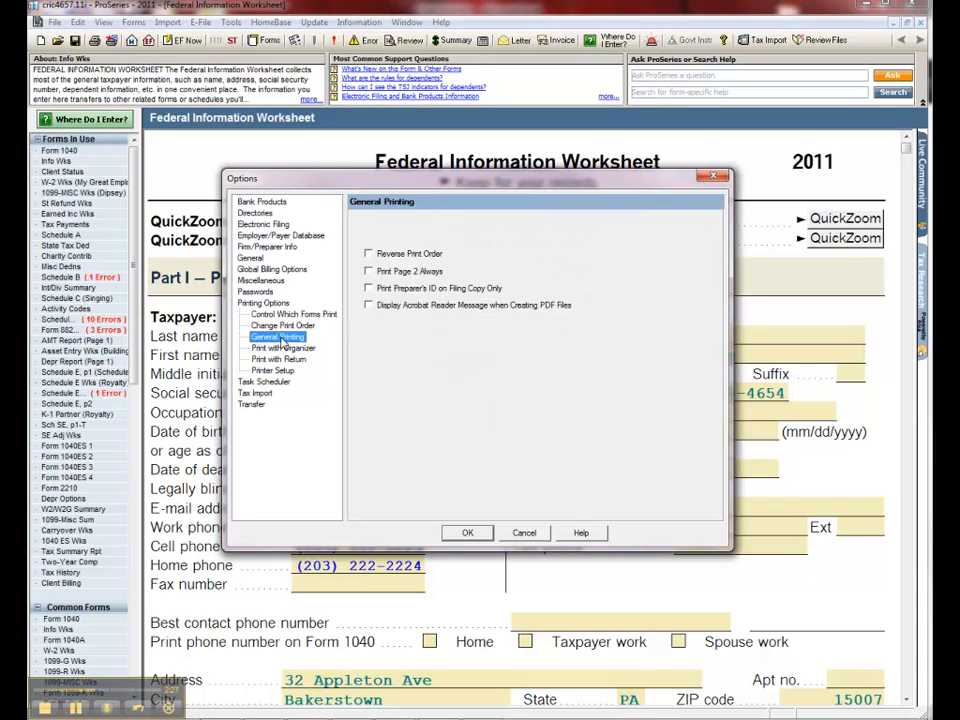
{"action": "left_click", "coordinate": [420, 288]}
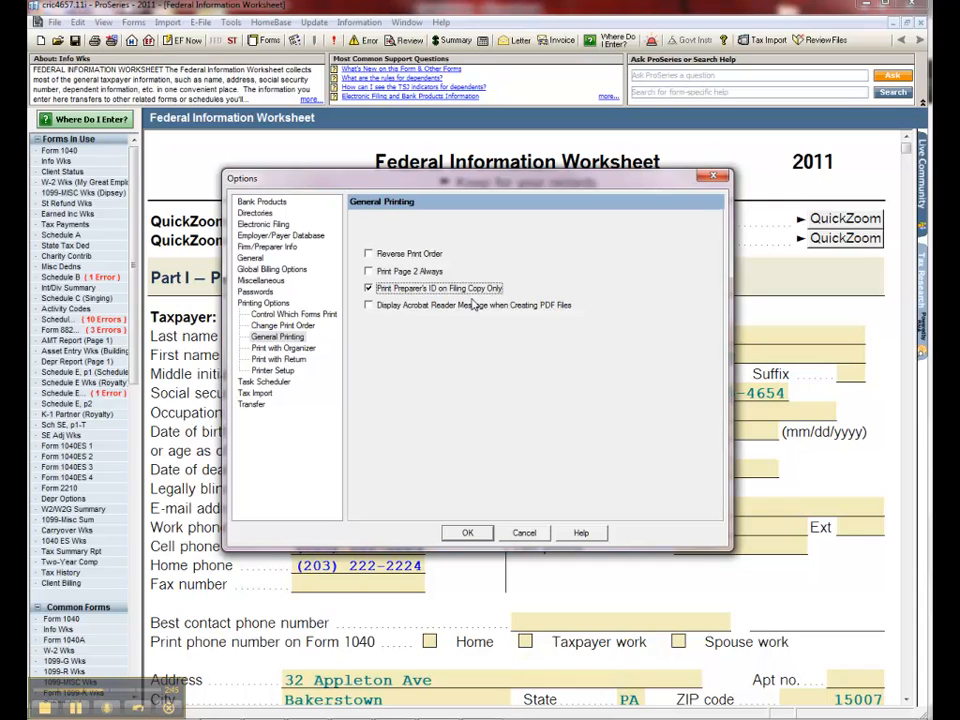
Step: Review the Print with Organizer, Print with Return and Printer Setup options, and close the options without saving
{"action": "left_click", "coordinate": [296, 349]}
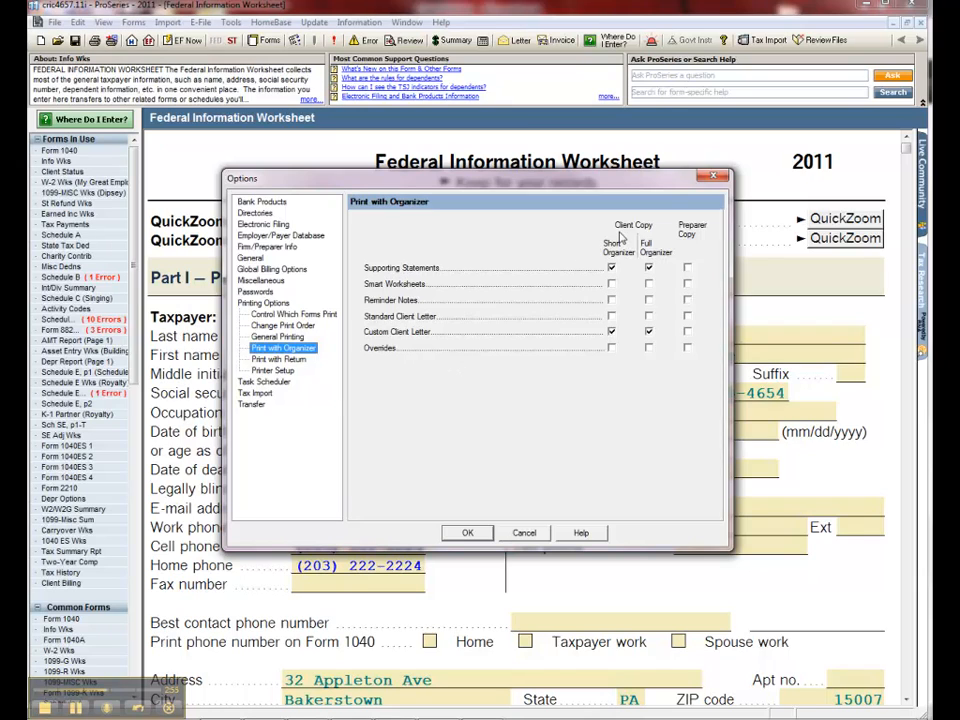
{"action": "left_click", "coordinate": [278, 361]}
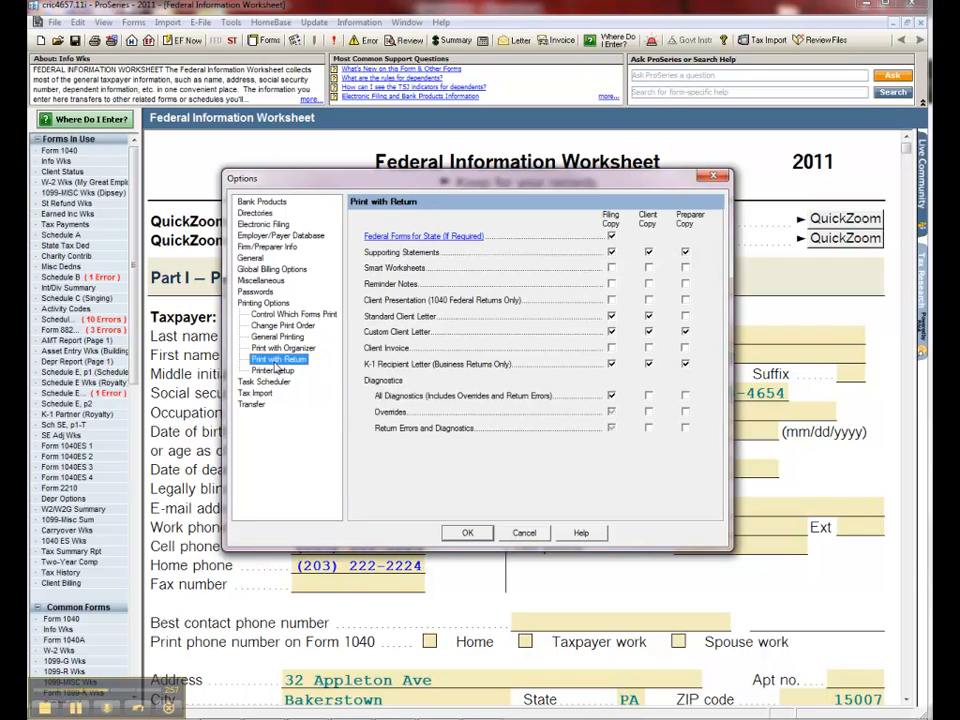
{"action": "left_click", "coordinate": [277, 371]}
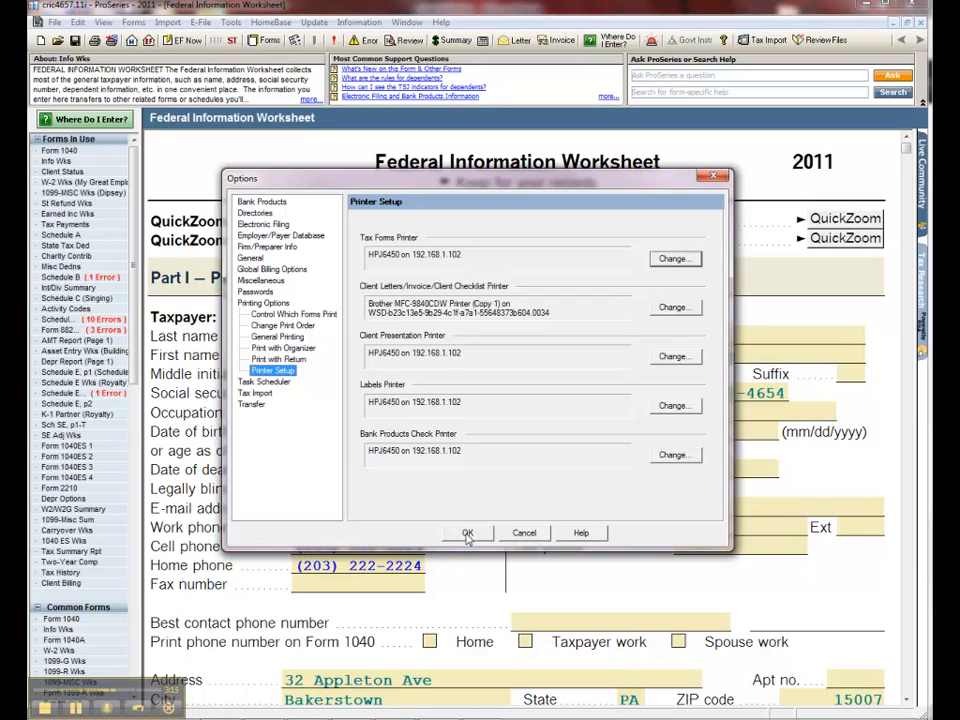
{"action": "left_click", "coordinate": [525, 534]}
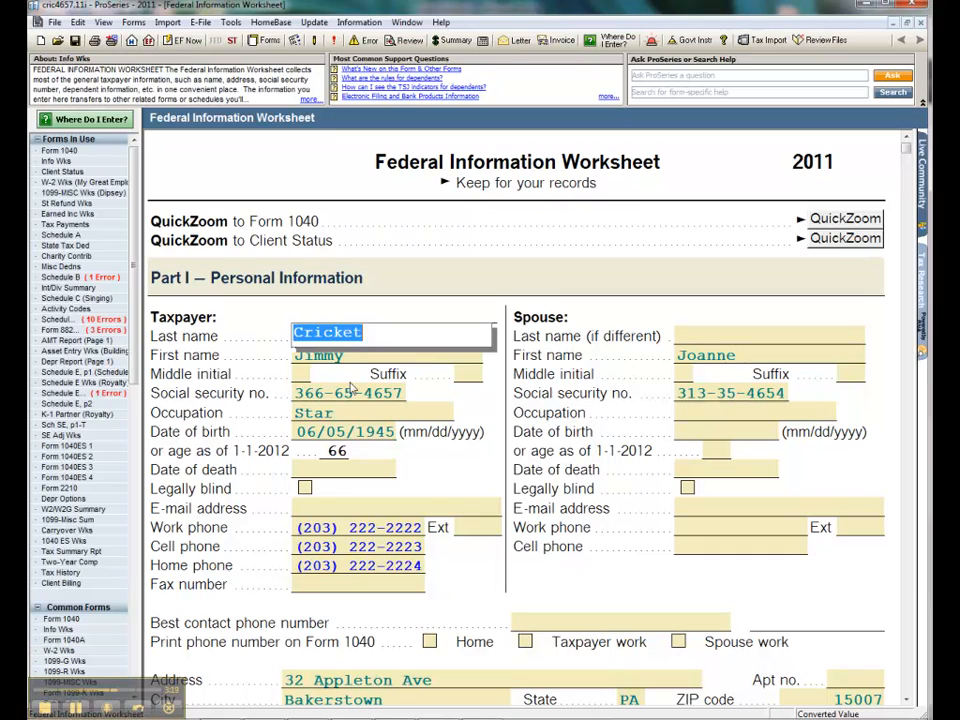
Step: In this client's print setup, include the client copy and set the watermarks to "Draft Copy" for the filing copy and "Client Copy" for the client copy
{"action": "left_click", "coordinate": [94, 42]}
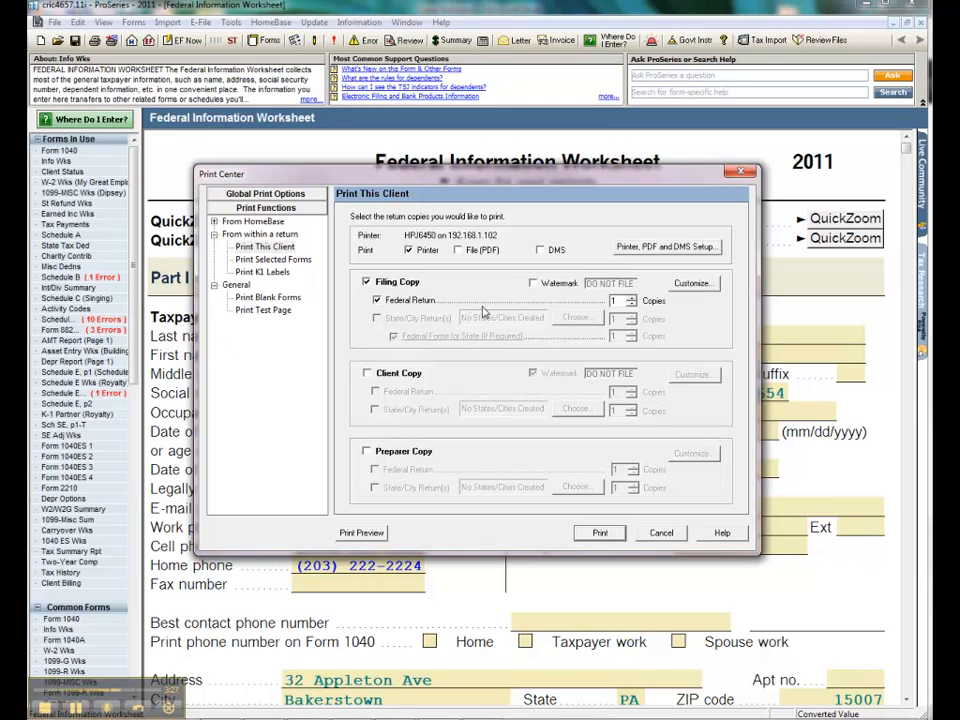
{"action": "left_click", "coordinate": [367, 372]}
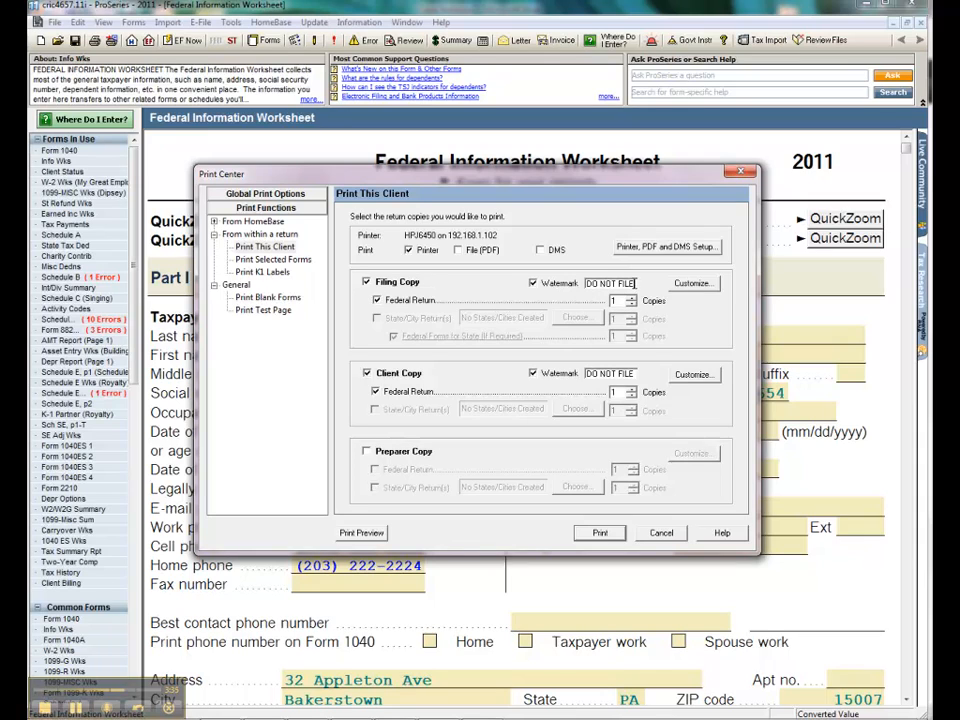
{"action": "left_click_drag", "start_coordinate": [635, 284], "coordinate": [574, 290]}
{"action": "type", "text": "Draft Copy"}
{"action": "left_click", "coordinate": [635, 374]}
{"action": "left_click_drag", "start_coordinate": [635, 374], "coordinate": [570, 375]}
{"action": "type", "text": "Client Cop"}
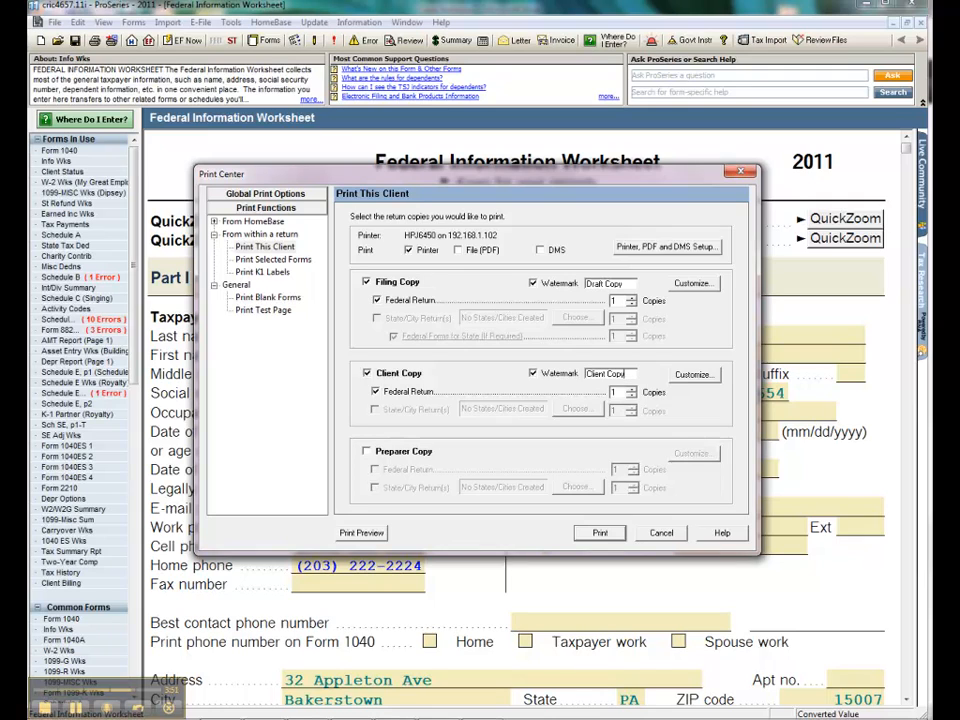
Step: Preview Form 1040 in both the filing and client copies to check the watermarks, and close the preview and Print Center without printing
{"action": "left_click", "coordinate": [361, 533]}
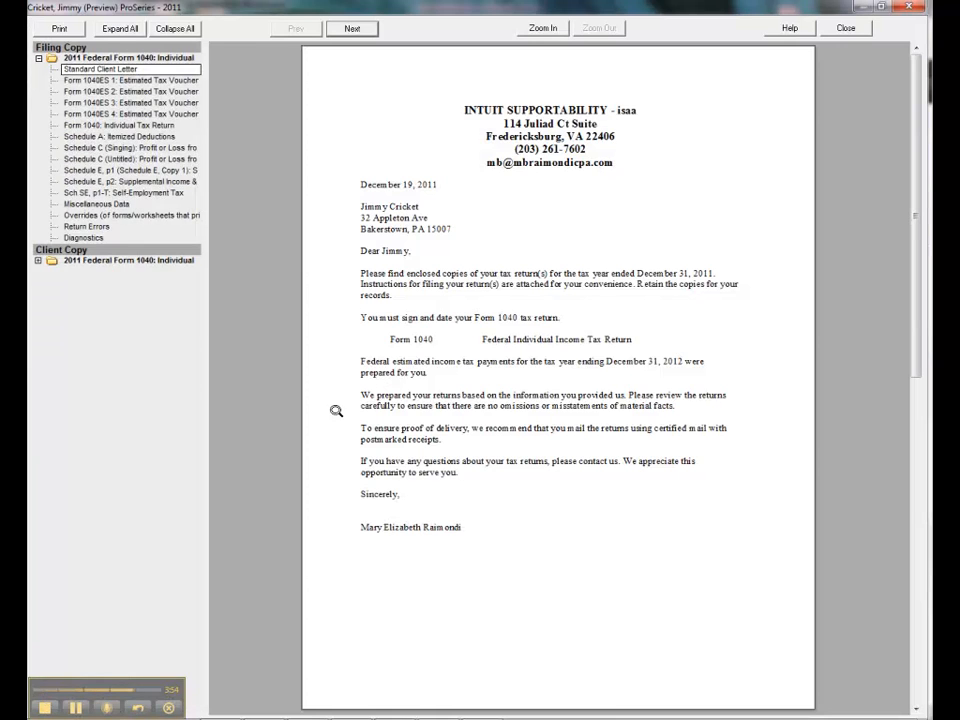
{"action": "left_click", "coordinate": [95, 125]}
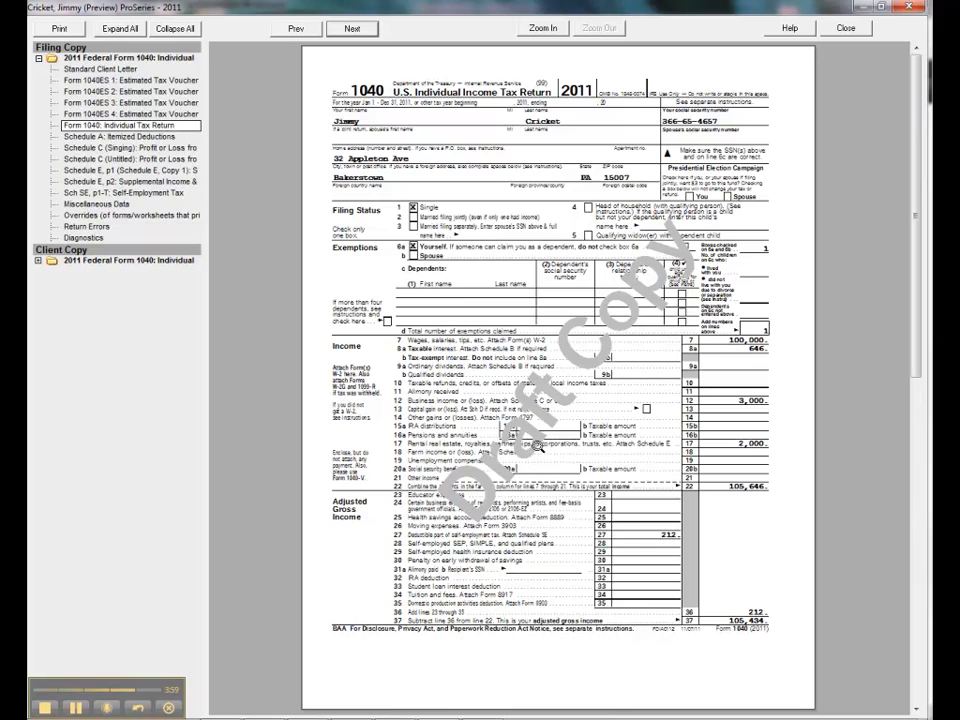
{"action": "left_click", "coordinate": [38, 261]}
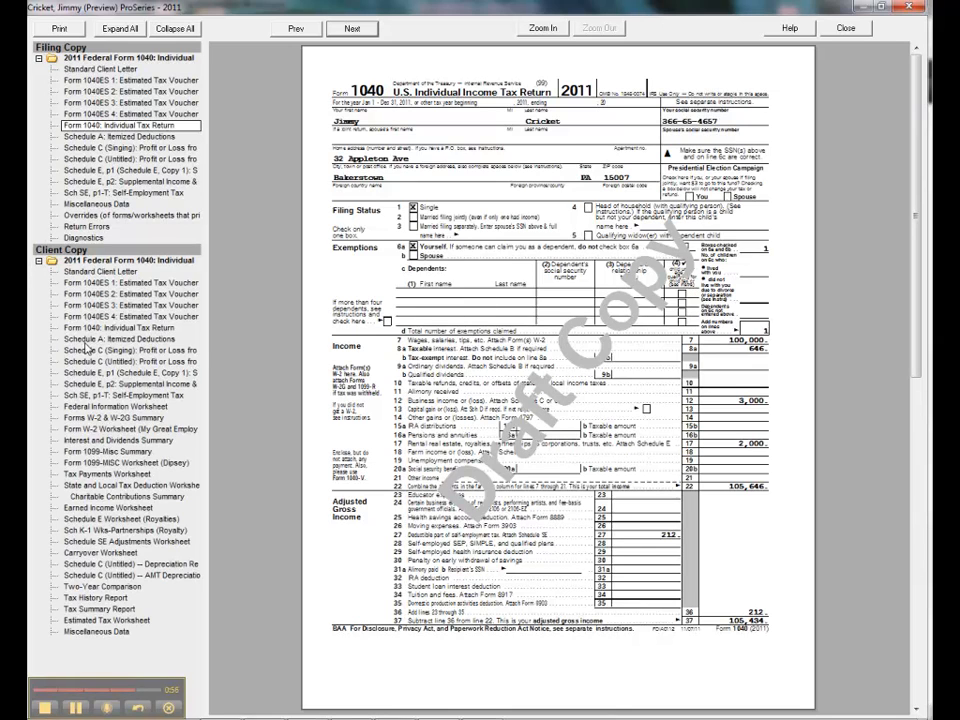
{"action": "left_click", "coordinate": [94, 327]}
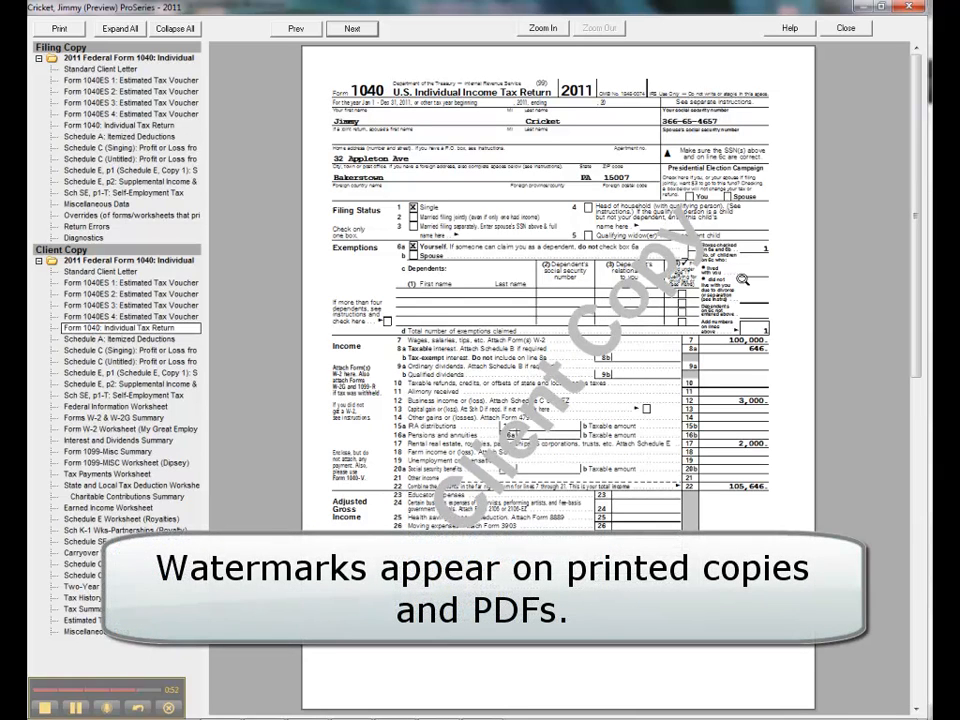
{"action": "left_click", "coordinate": [846, 29]}
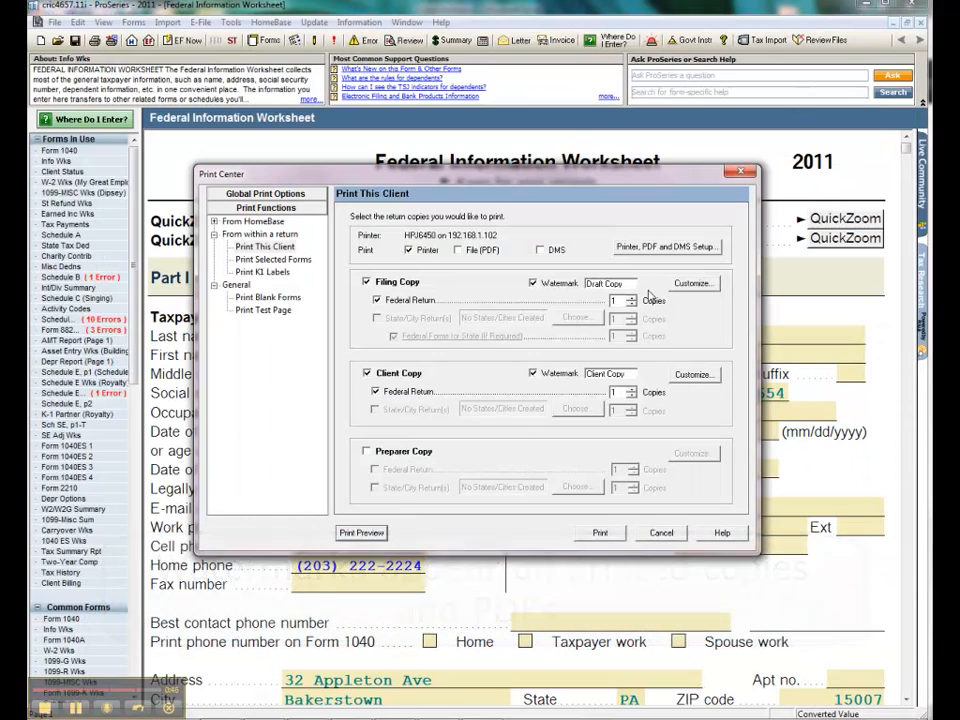
{"action": "left_click", "coordinate": [741, 175]}
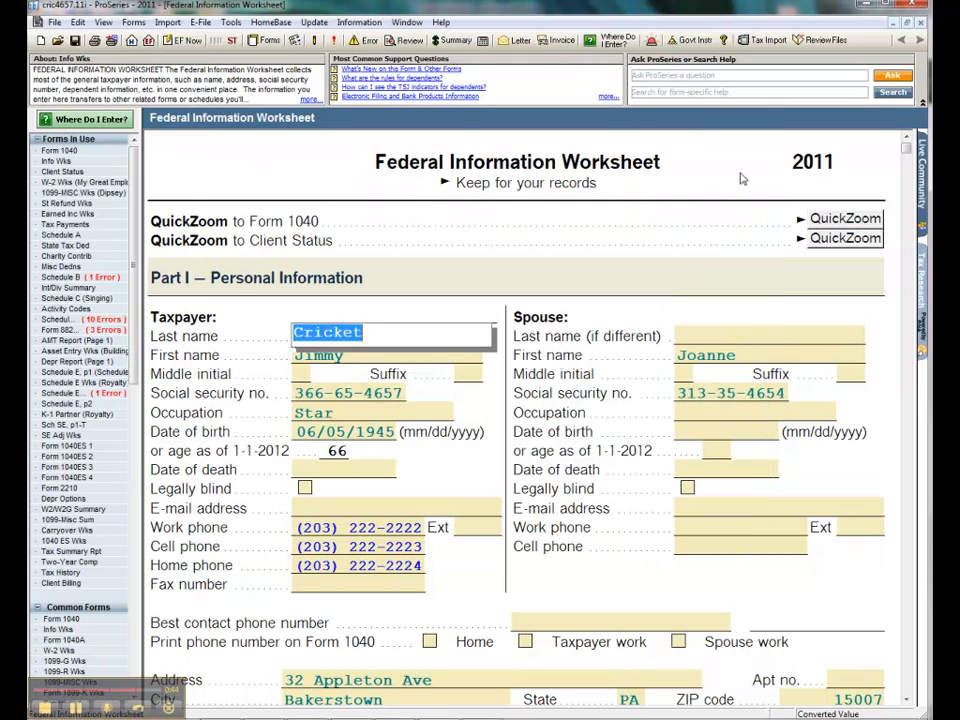